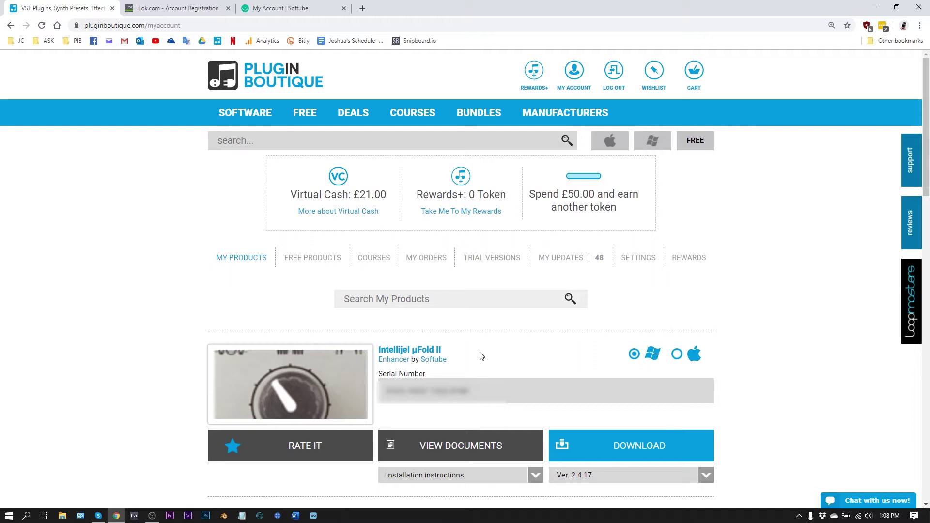
# Copy the Intellijel µFold II serial number and go to Softube's sign-in page via DOWNLOAD.
pyautogui.click(426, 391)
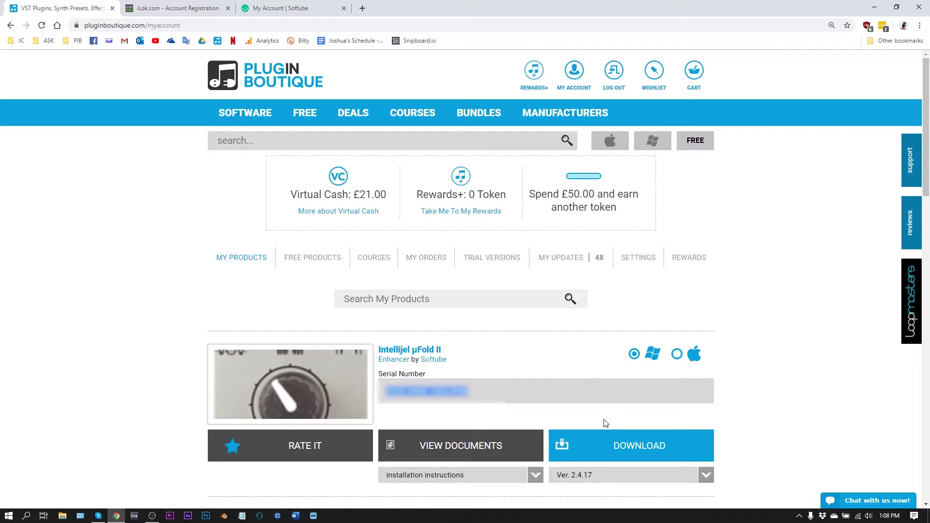
pyautogui.click(598, 444)
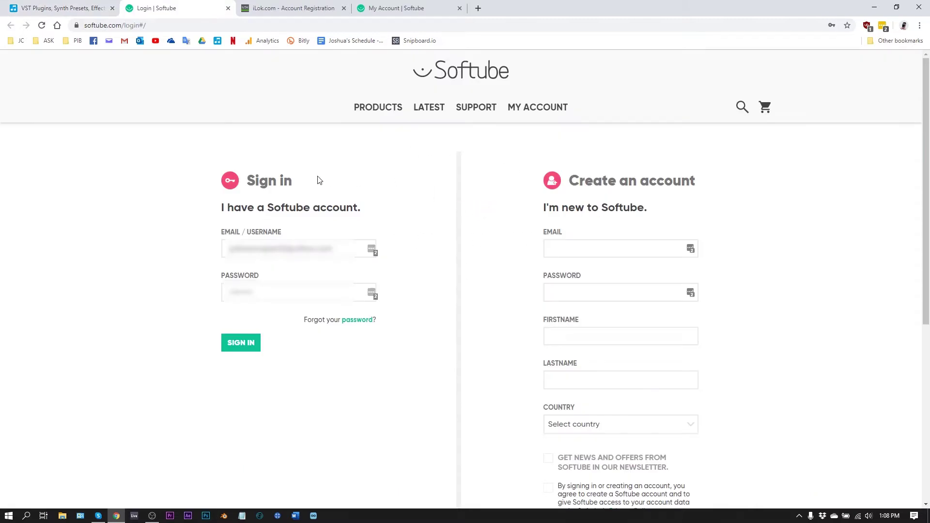
# Sign in to Softube, paste the uFold II licence code into Register License and confirm with GO FOR IT!
pyautogui.click(543, 111)
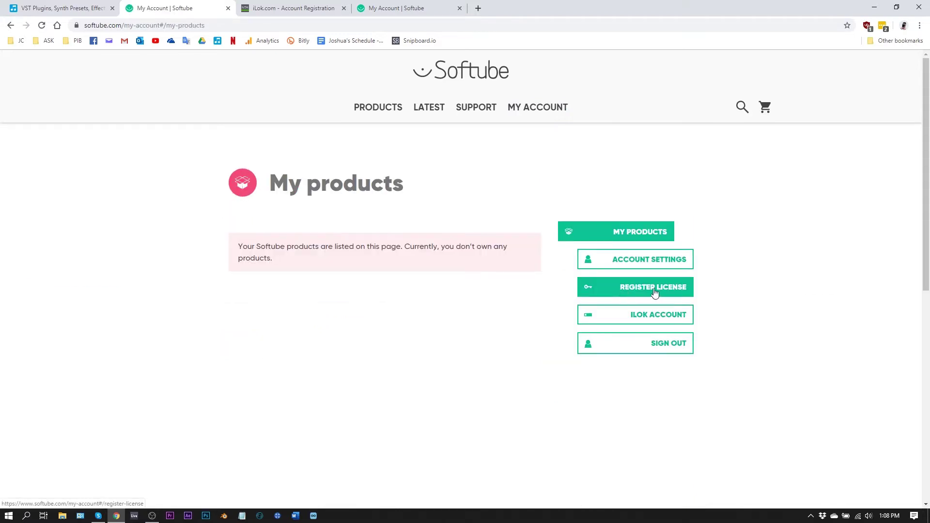
pyautogui.click(642, 293)
pyautogui.click(237, 334)
pyautogui.hotkey('ctrl', 'v')
pyautogui.click(265, 379)
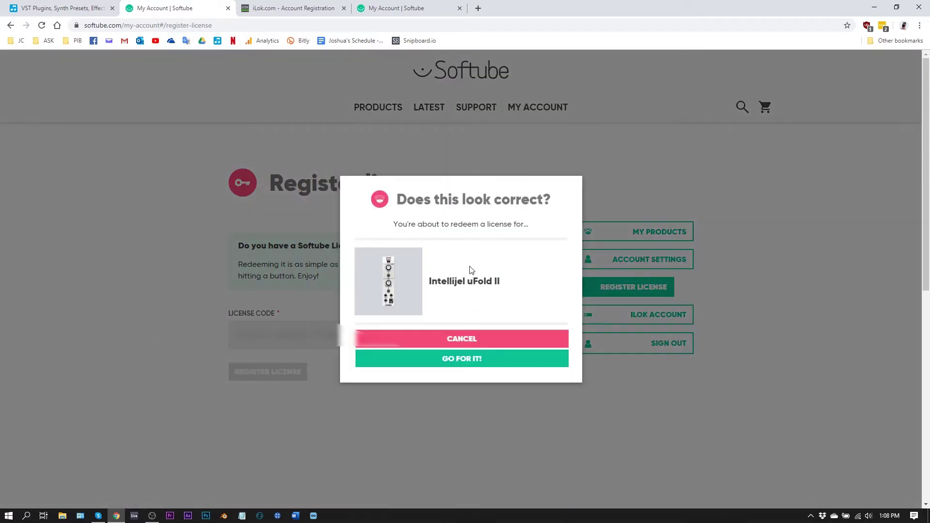
pyautogui.click(461, 361)
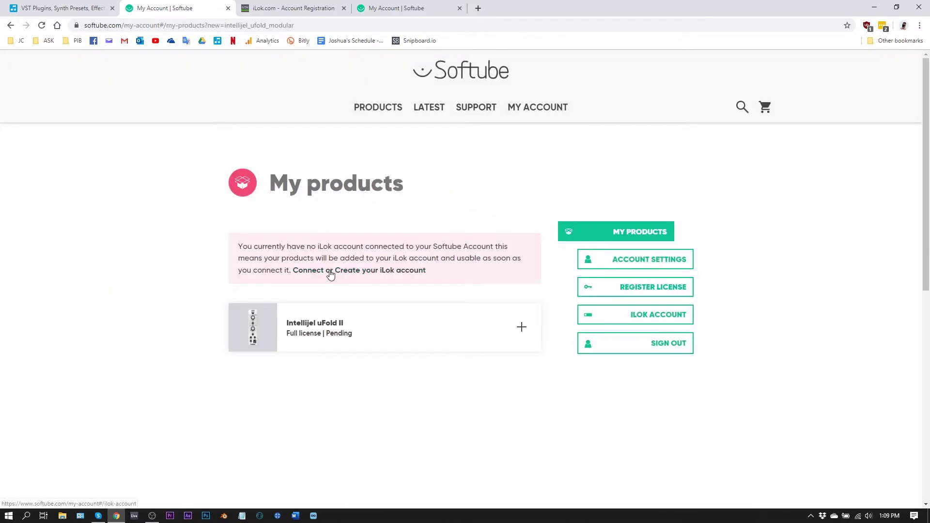
# Link the Softube account to iLok by entering the iLok user ID and authorizing on ilok.com.
pyautogui.click(358, 273)
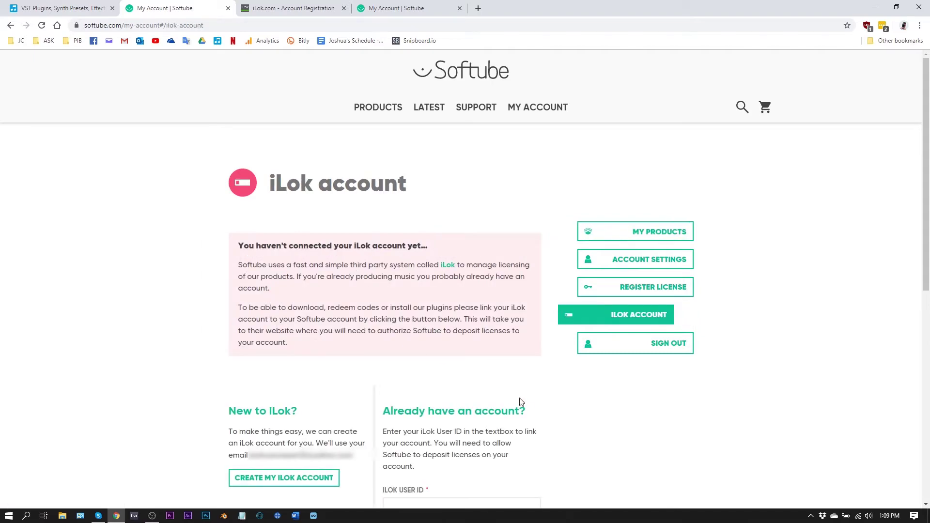
pyautogui.scroll(-4, 521, 402)
pyautogui.click(454, 313)
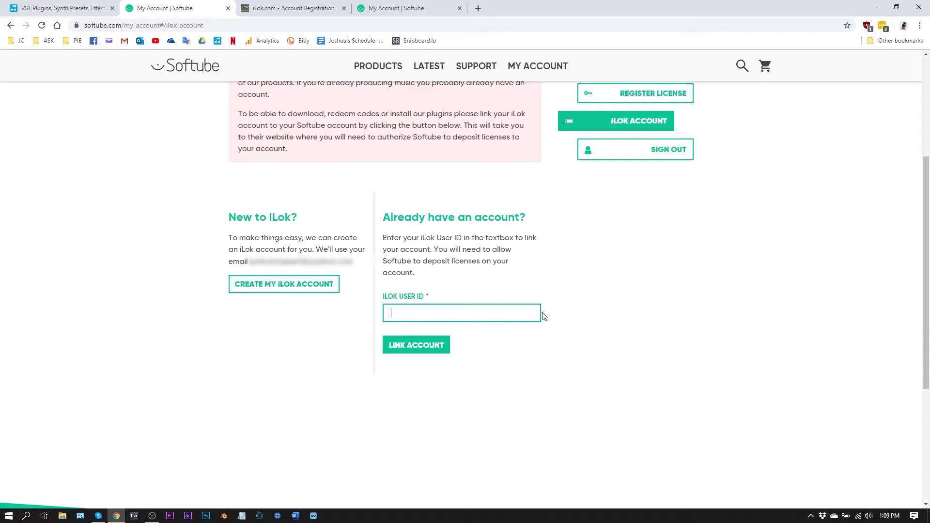
pyautogui.write('joshuacasper')
pyautogui.click(425, 349)
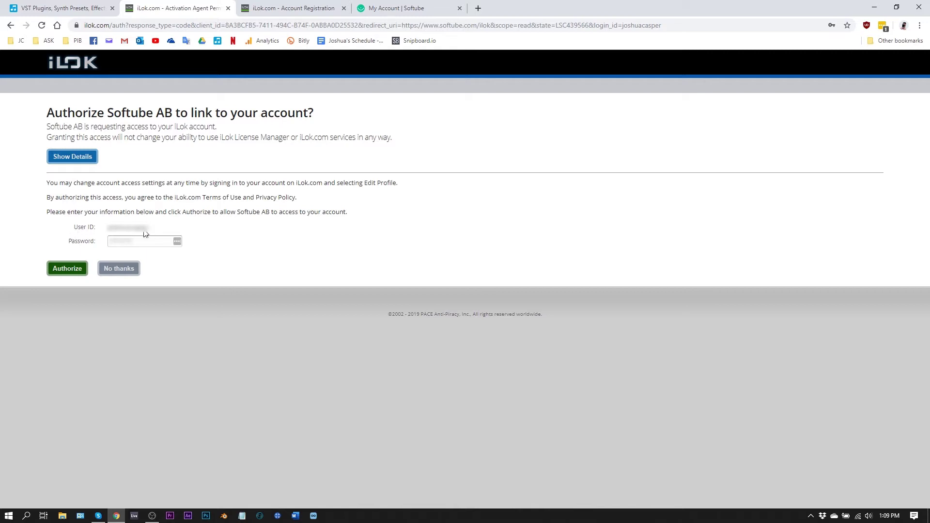
pyautogui.click(75, 270)
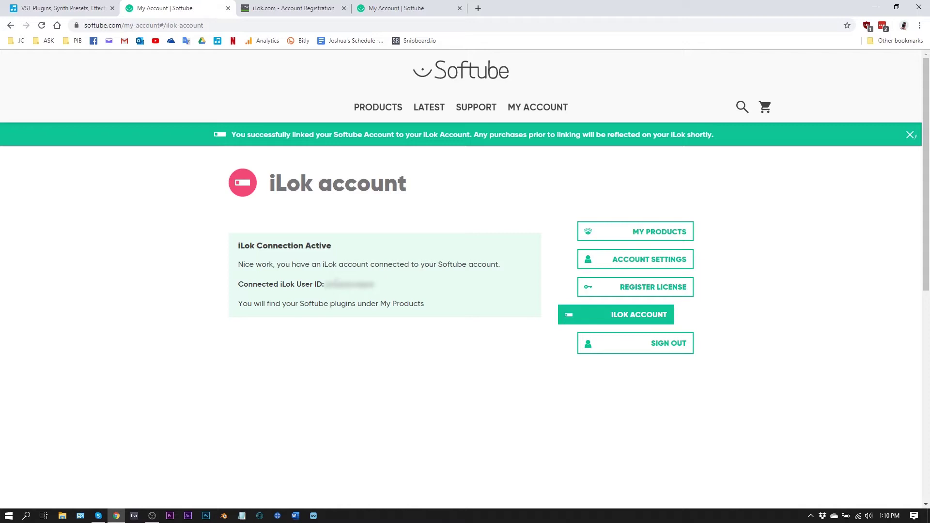
# Go to MY PRODUCTS and choose the WINDOWS download in the Softube Central banner.
pyautogui.click(611, 237)
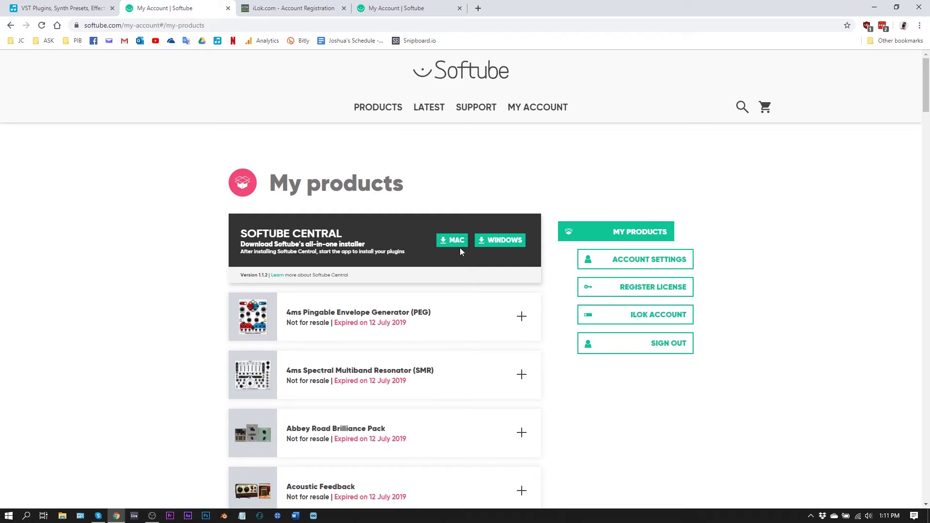
pyautogui.click(488, 246)
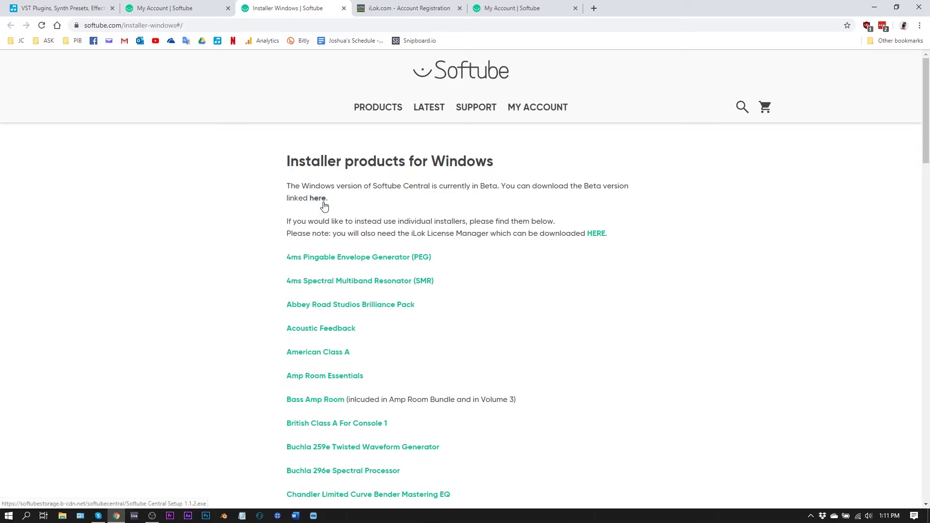
# Download the 4ms PEG installer and the Softube Central 1.1.2 beta installer, then run the latter.
pyautogui.click(332, 263)
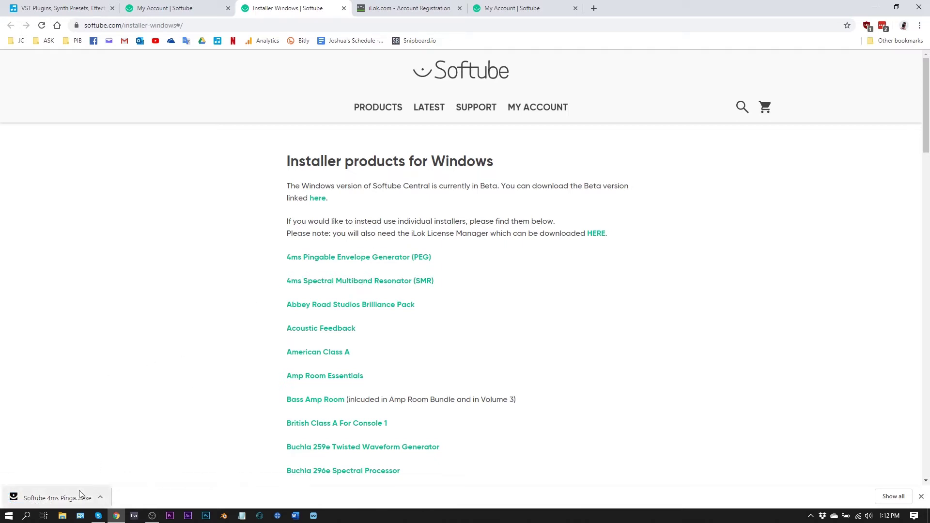
pyautogui.click(317, 201)
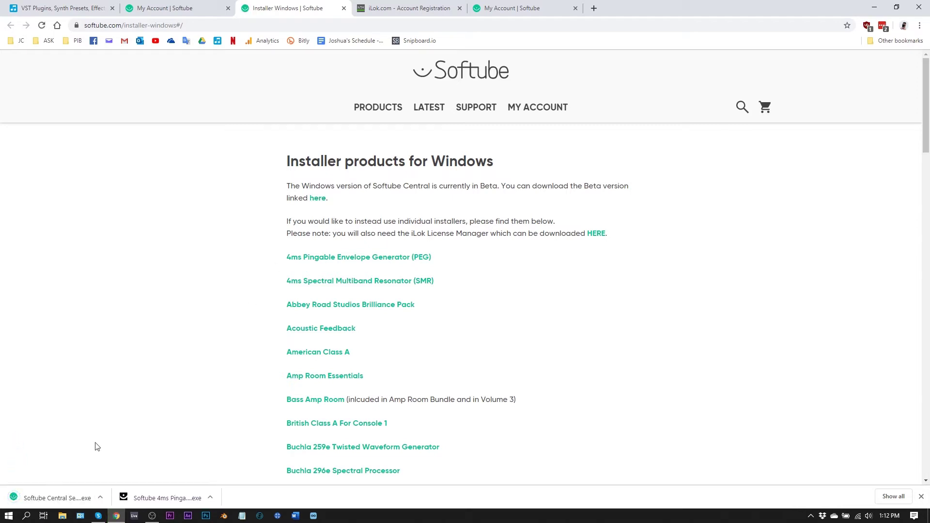
pyautogui.click(54, 497)
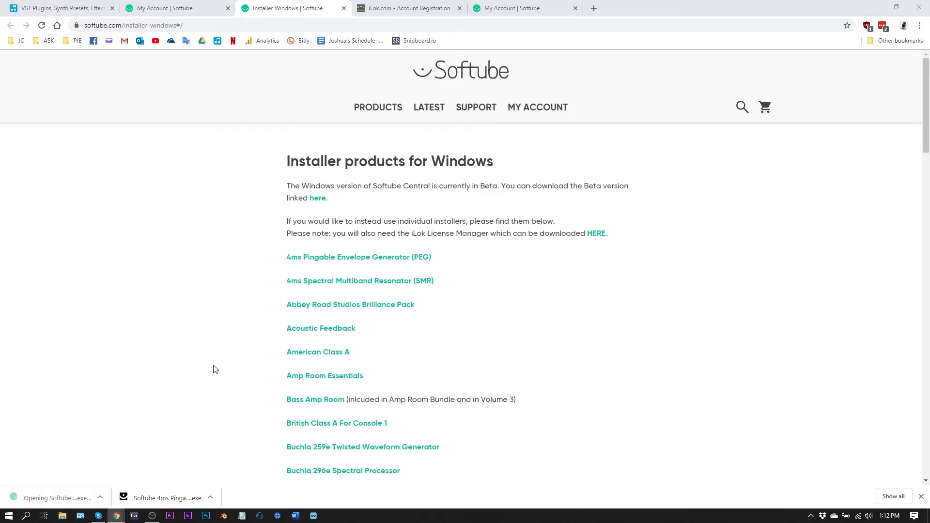
# Accept the Softube Central licence, install it, and start the iLok licensing helper install.
pyautogui.moveTo(568, 232); pyautogui.dragTo(569, 280)
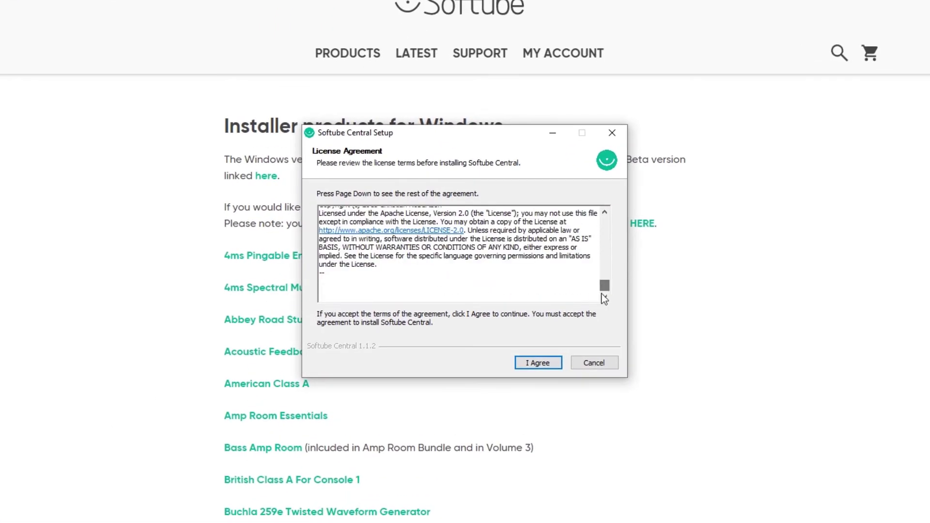
pyautogui.click(547, 365)
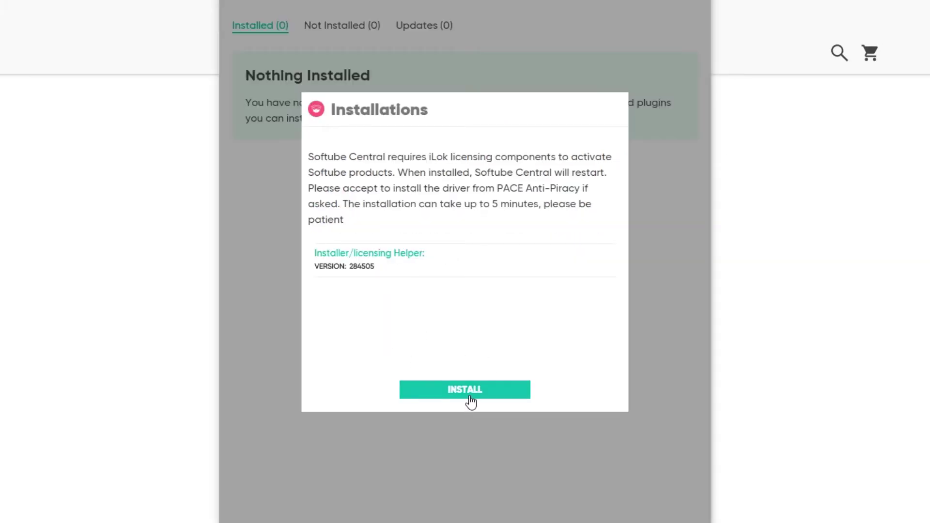
pyautogui.click(470, 398)
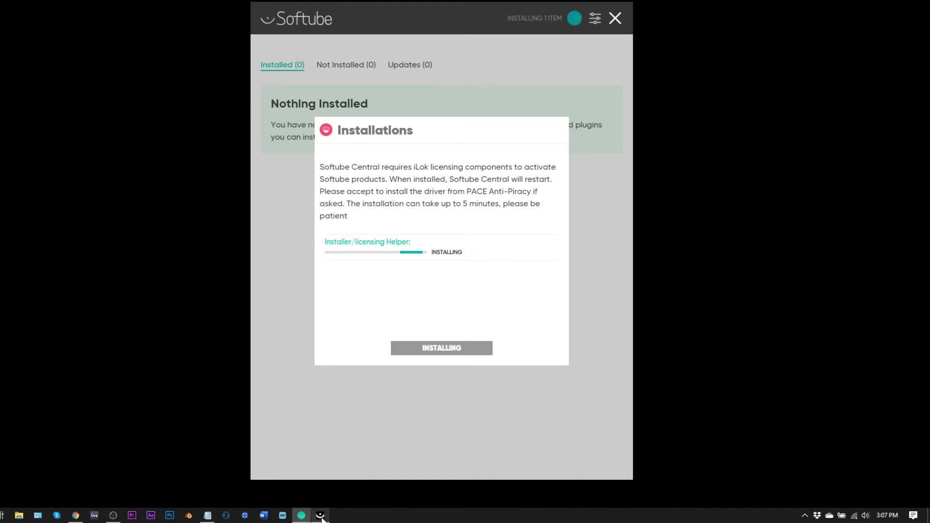
# Advance the Installer Helper setup past the welcome and EULA to the install-location step.
pyautogui.moveTo(366, 152); pyautogui.dragTo(640, 152)
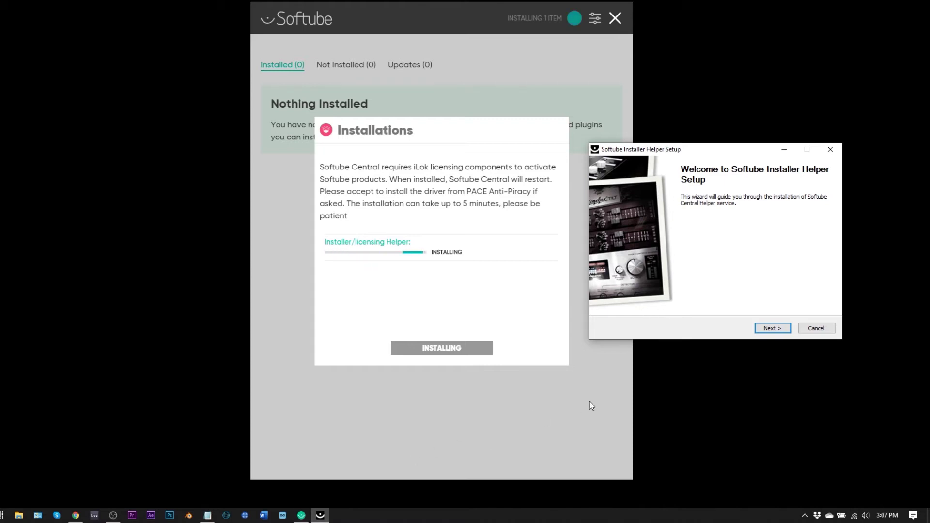
pyautogui.click(771, 330)
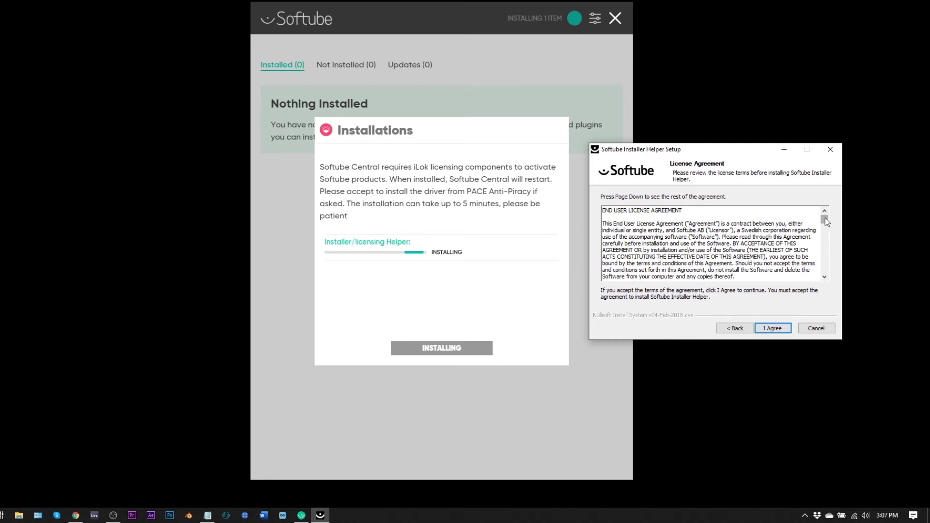
pyautogui.moveTo(824, 220); pyautogui.dragTo(825, 269)
pyautogui.click(771, 329)
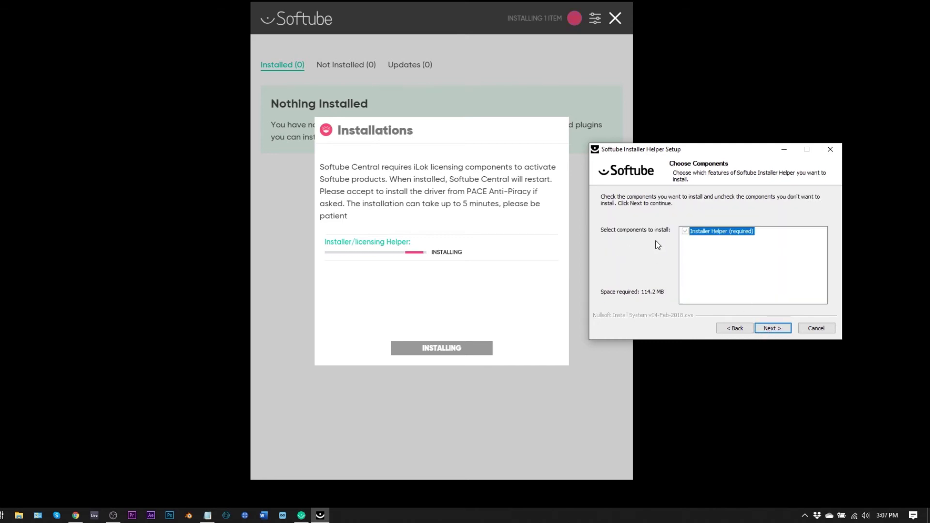
pyautogui.click(774, 328)
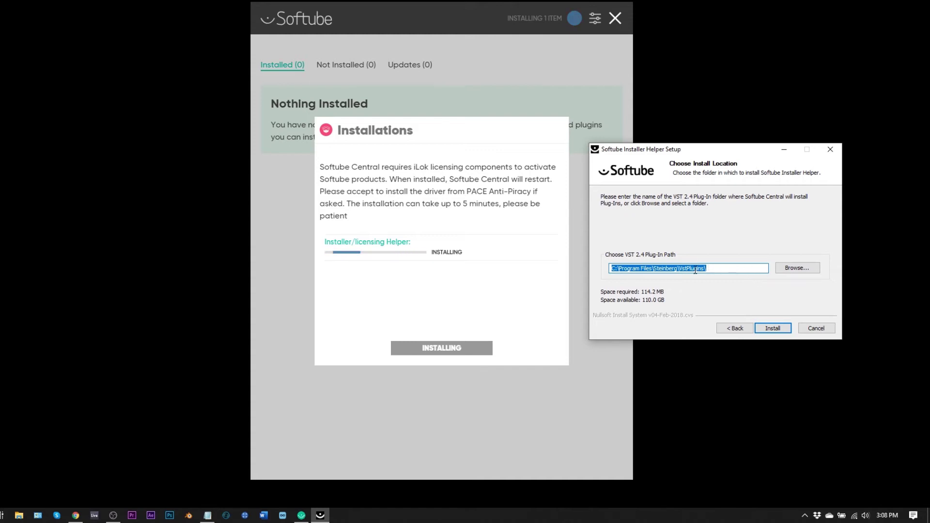
# Set the helper's plug-in folder to D:\VST2\Softube\, install it and finish setup.
pyautogui.click(794, 270)
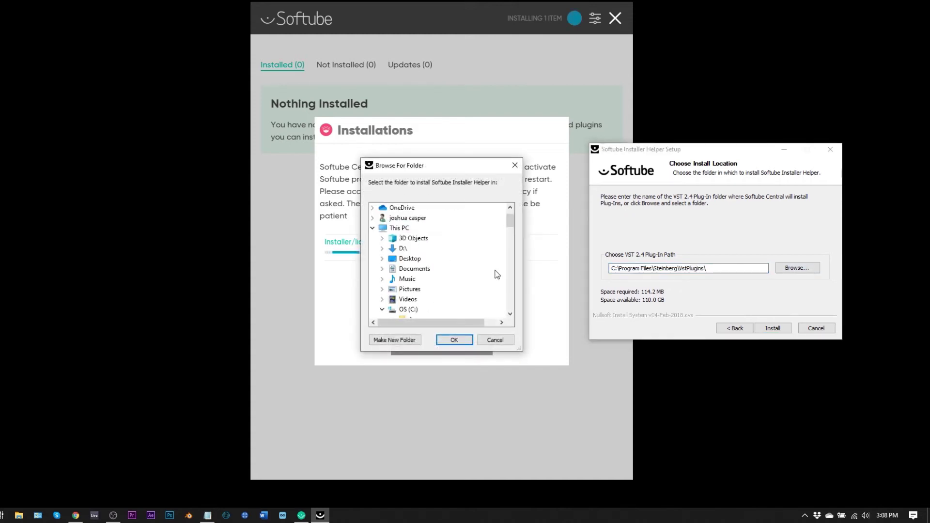
pyautogui.scroll(-20, 421, 288)
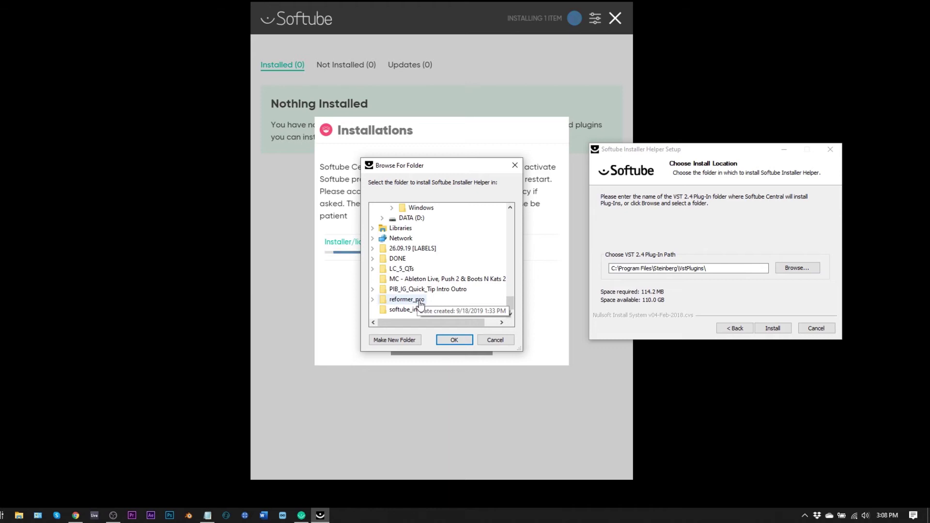
pyautogui.click(414, 228)
pyautogui.click(428, 309)
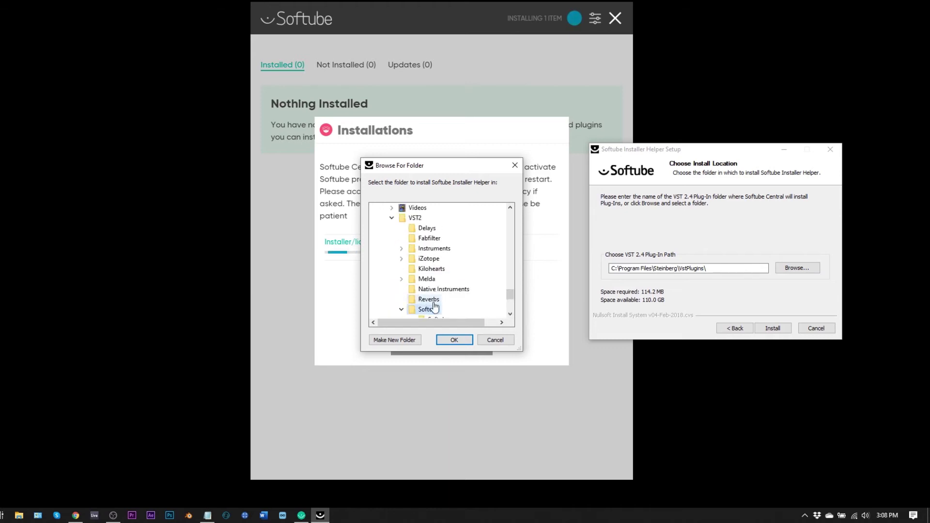
pyautogui.click(446, 341)
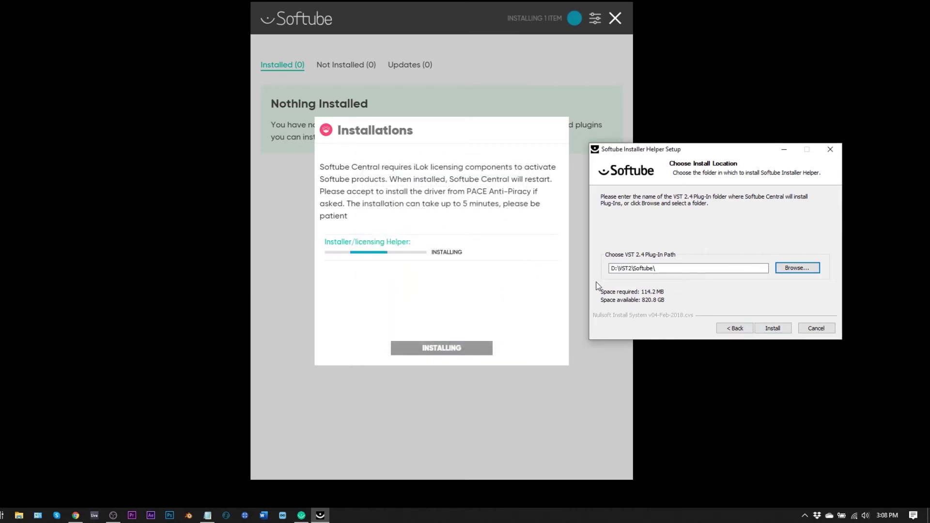
pyautogui.click(772, 328)
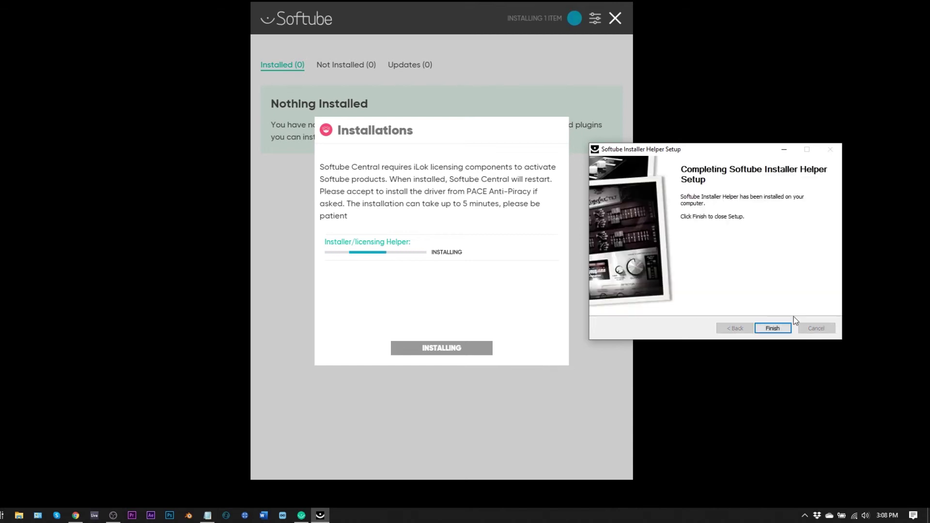
pyautogui.click(773, 328)
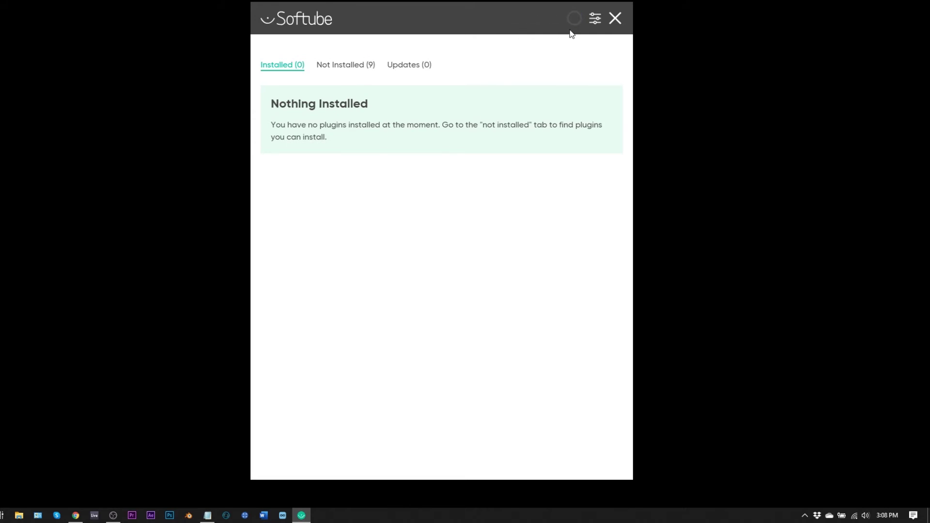
# Install Intellijel uFold II from the Not Installed (9) list in Softube Central.
pyautogui.click(332, 67)
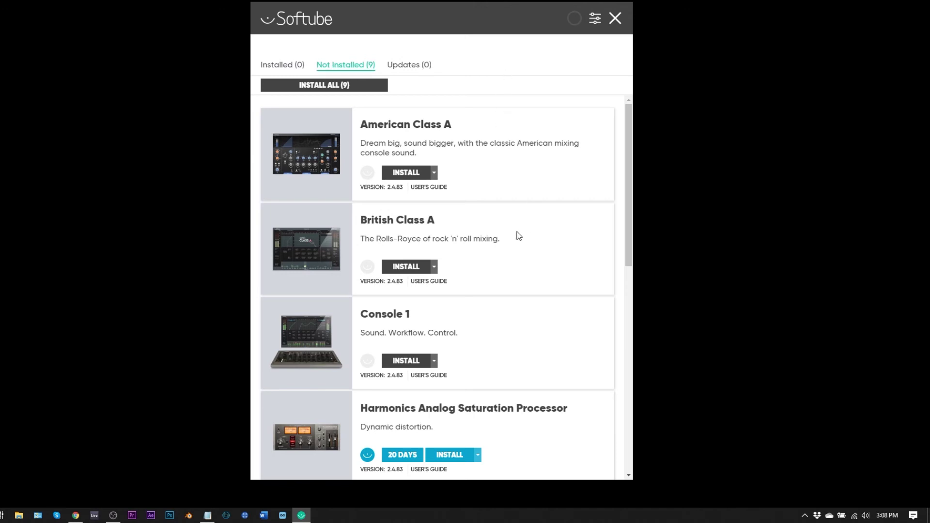
pyautogui.scroll(-2, 517, 237)
pyautogui.scroll(-3, 517, 251)
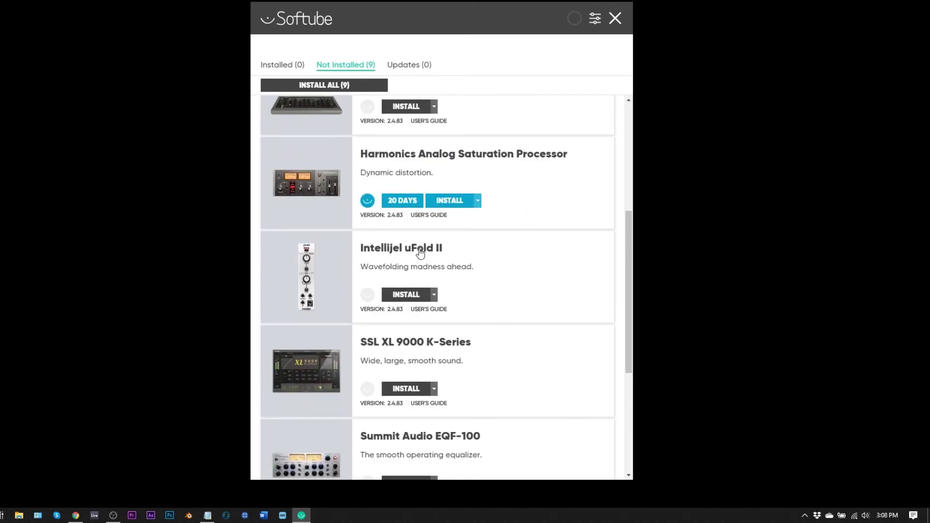
pyautogui.scroll(-2, 520, 298)
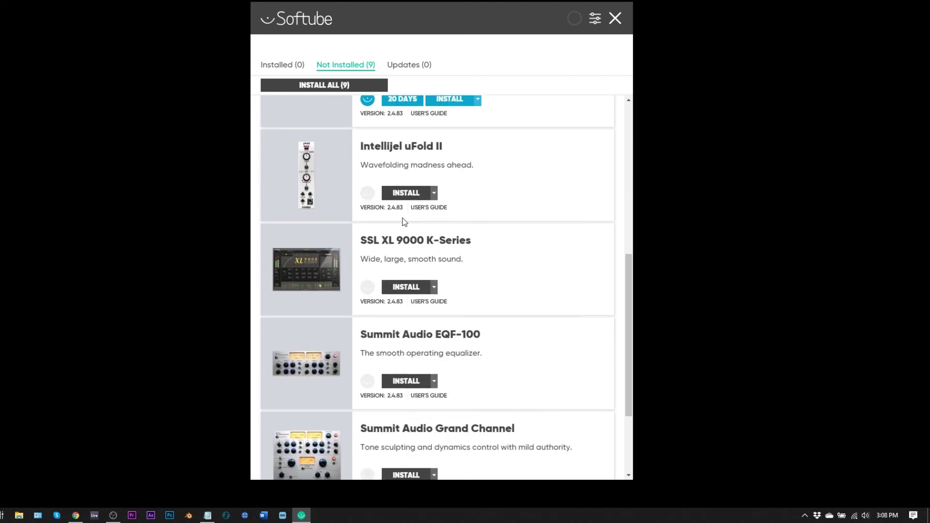
pyautogui.click(397, 194)
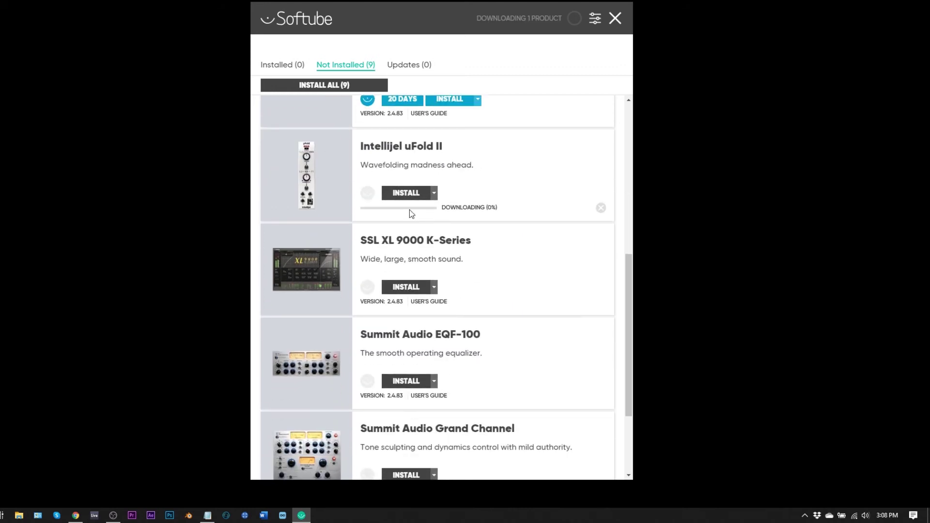